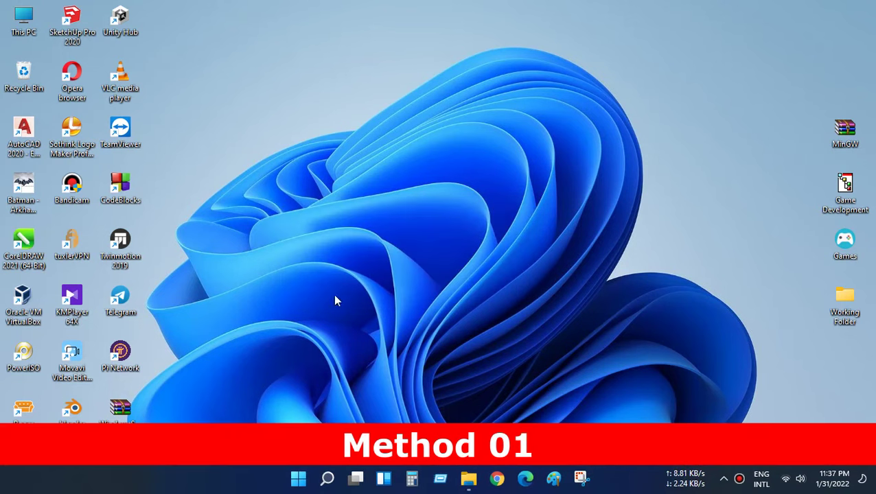
# Search Windows for "windows fea" and open the settings for turning Windows features on or off.
pyautogui.click(325, 484)
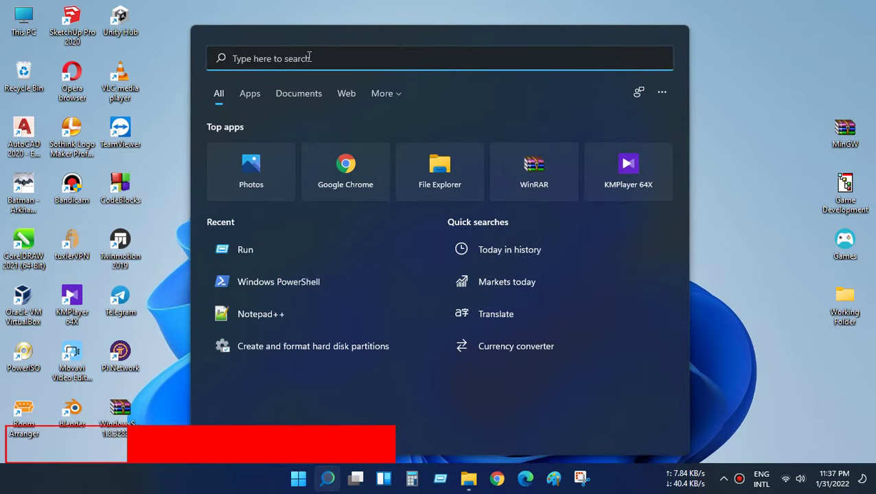
pyautogui.write('windows d')
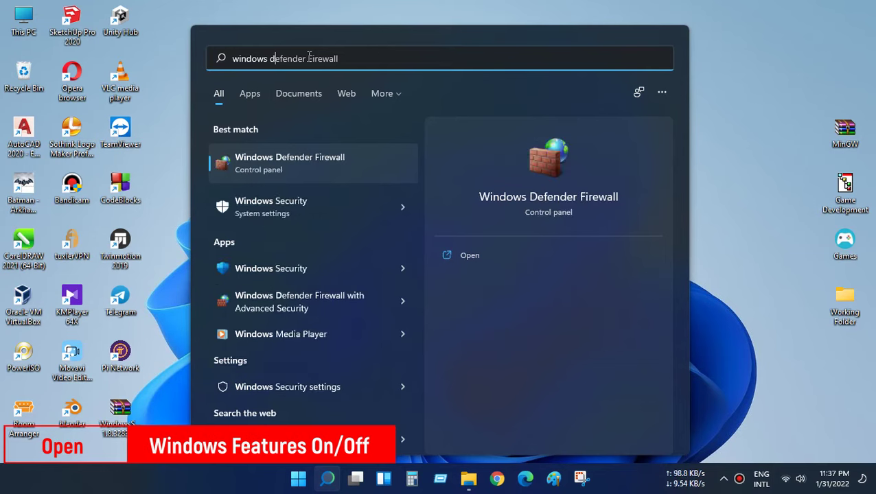
pyautogui.press('BackSpace')
pyautogui.write('fea')
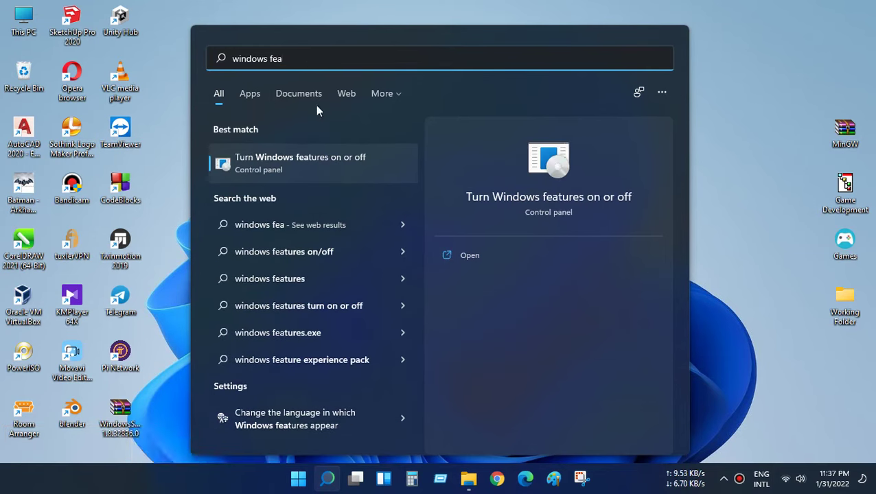
pyautogui.click(335, 174)
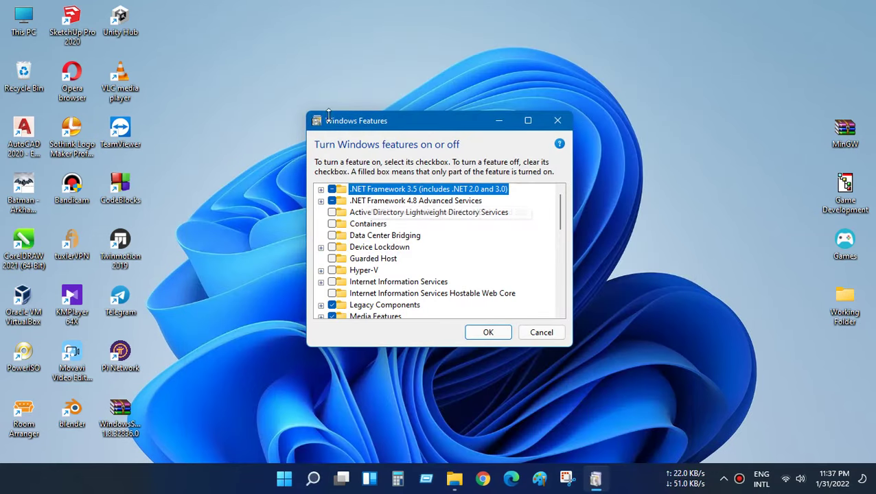
# Turn off Virtual Machine Platform and Windows Hypervisor Platform, and apply the feature changes.
pyautogui.moveTo(329, 116)
pyautogui.mouseDown()
pyautogui.moveTo(364, 122)
pyautogui.moveTo(332, 129)
pyautogui.mouseUp()
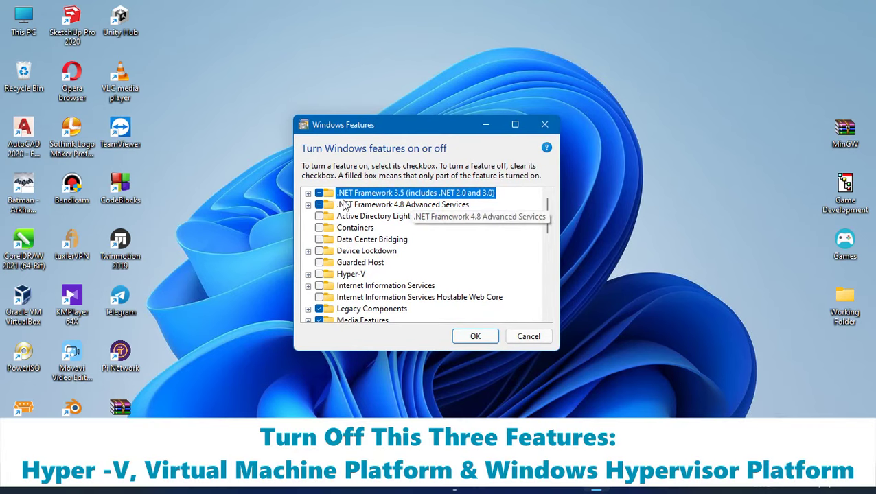
pyautogui.scroll(-5, 362, 271)
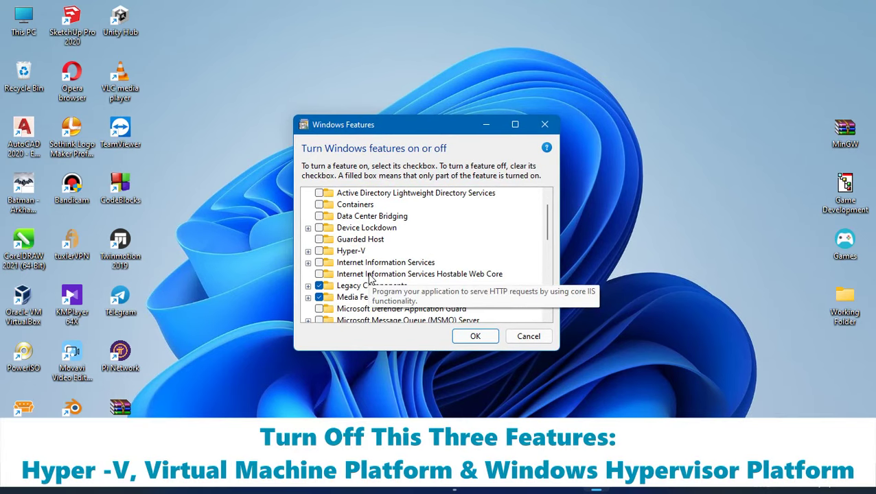
pyautogui.scroll(-4, 368, 277)
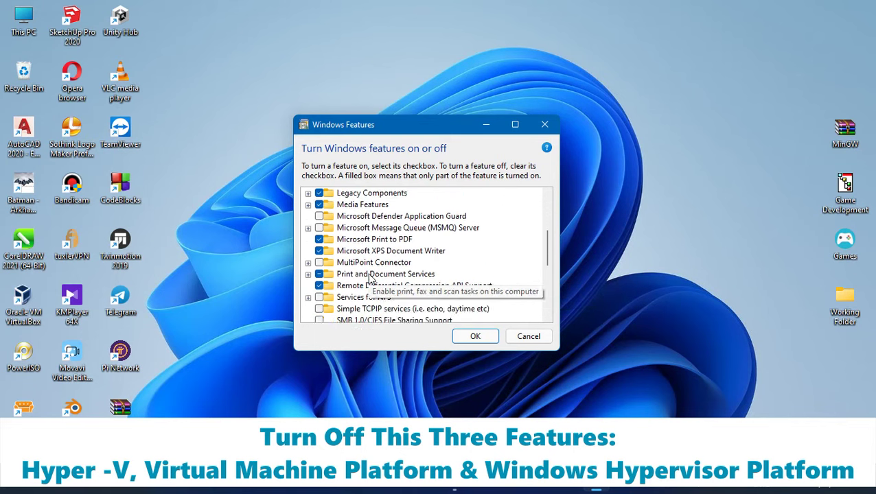
pyautogui.scroll(-2, 368, 276)
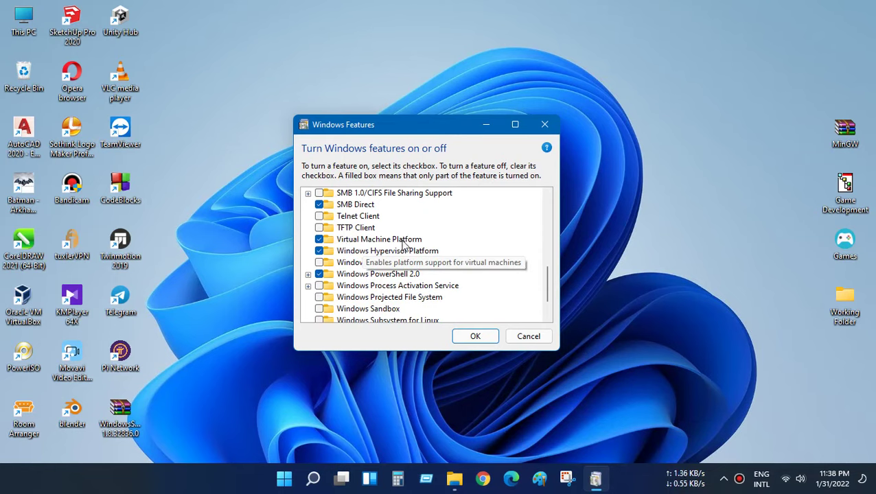
pyautogui.click(320, 239)
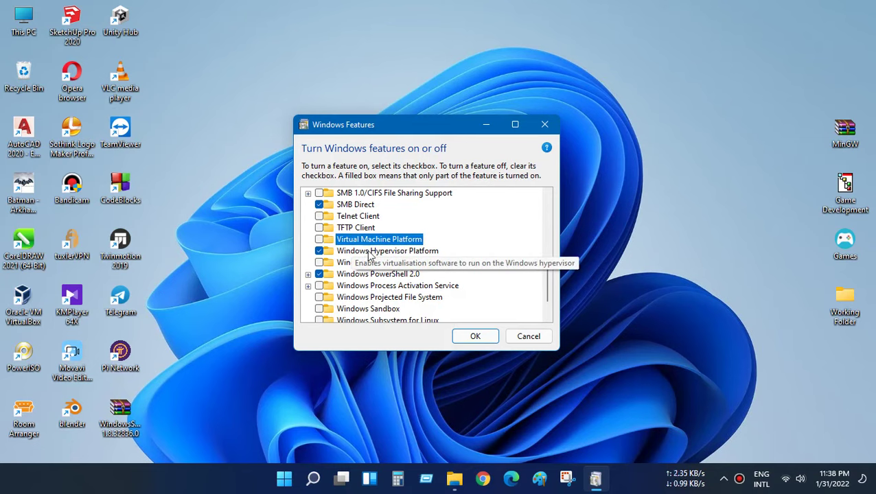
pyautogui.click(320, 251)
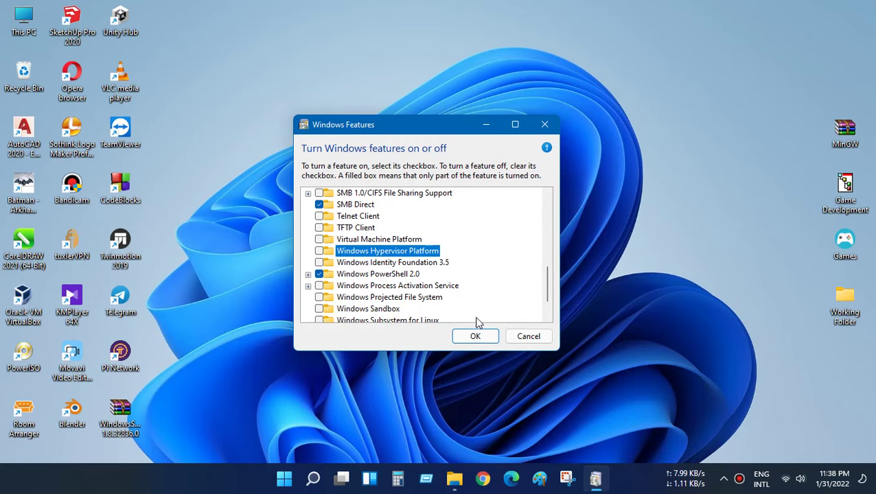
pyautogui.click(475, 337)
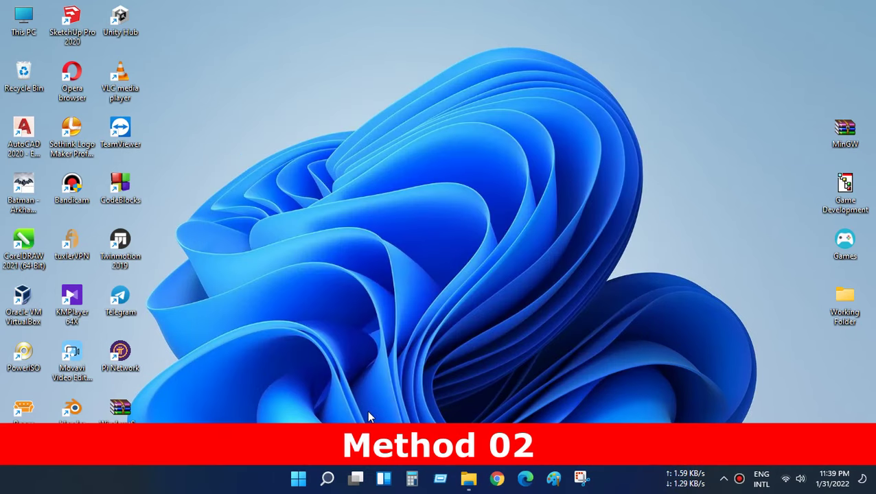
# Search Windows for "run" and open the Run dialog.
pyautogui.click(325, 479)
pyautogui.write('un')
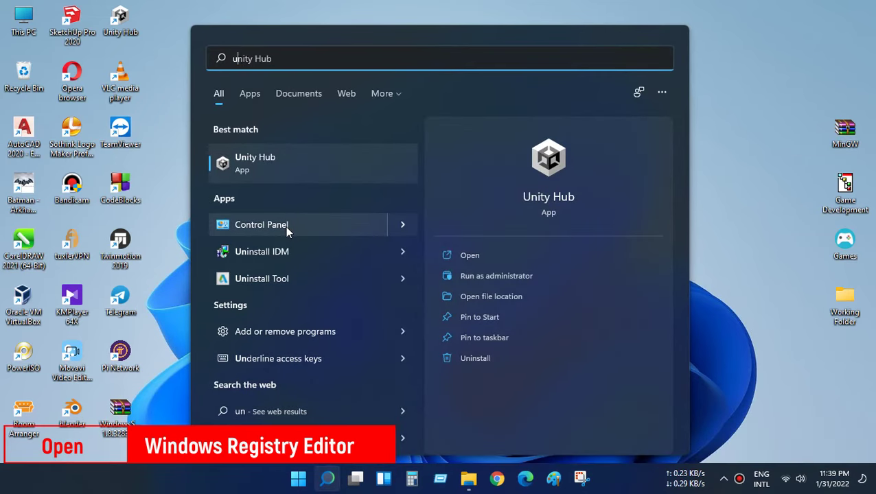
pyautogui.press('BackSpace')
pyautogui.press('BackSpace')
pyautogui.write('run')
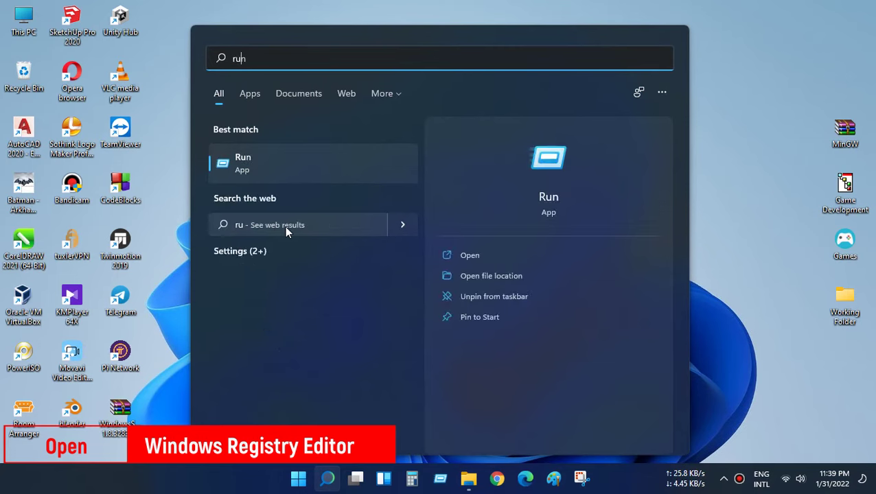
pyautogui.click(266, 159)
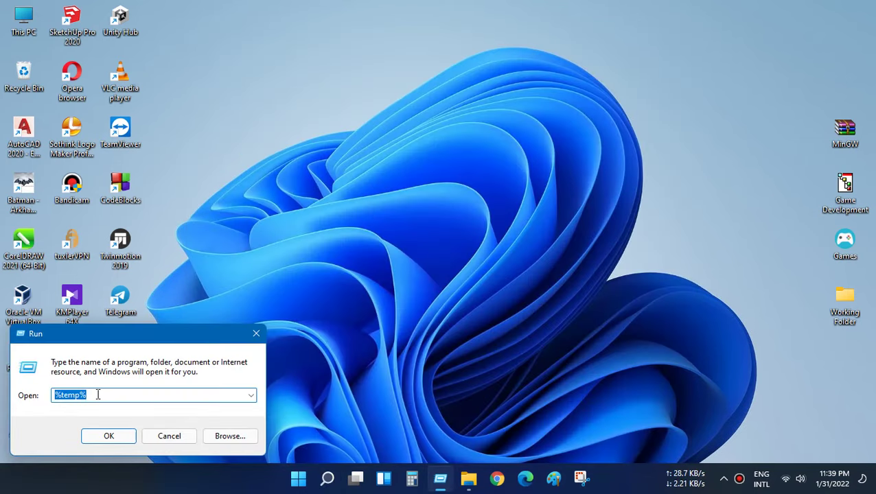
# Launch the Registry Editor from the Run dialog and allow it to make changes to the device.
pyautogui.write('regdi')
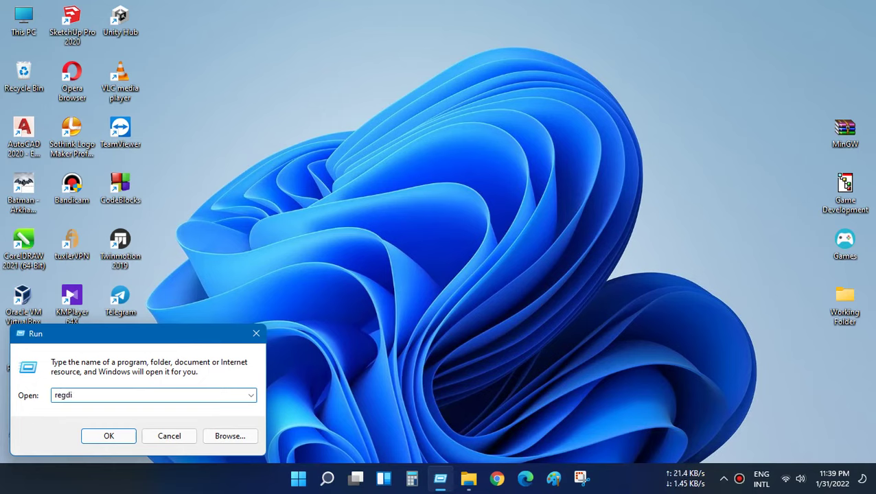
pyautogui.press('BackSpace')
pyautogui.press('BackSpace')
pyautogui.write('ed')
pyautogui.click(108, 436)
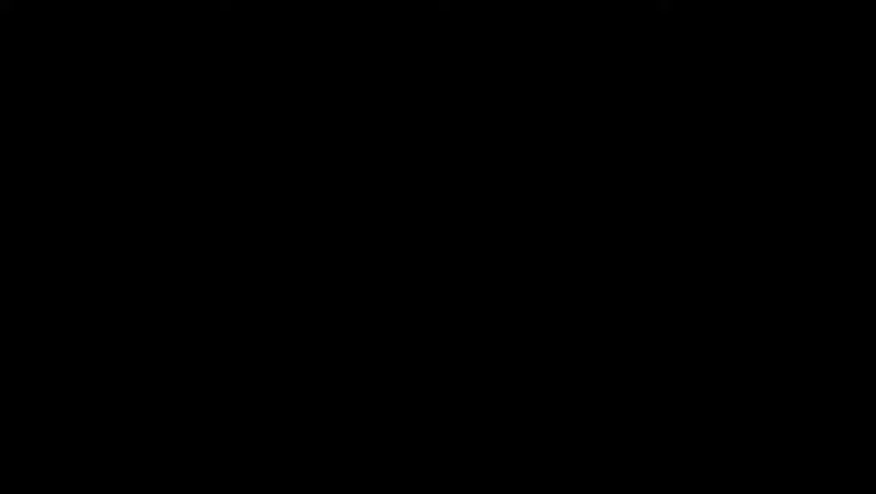
pyautogui.click(366, 338)
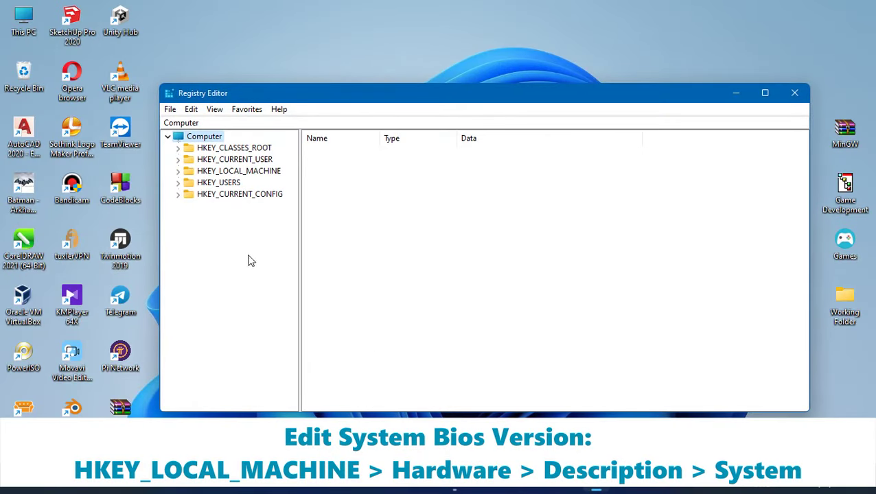
# Go to the registry key HKEY_LOCAL_MACHINE\HARDWARE\DESCRIPTION\System.
pyautogui.click(230, 173)
pyautogui.click(179, 173)
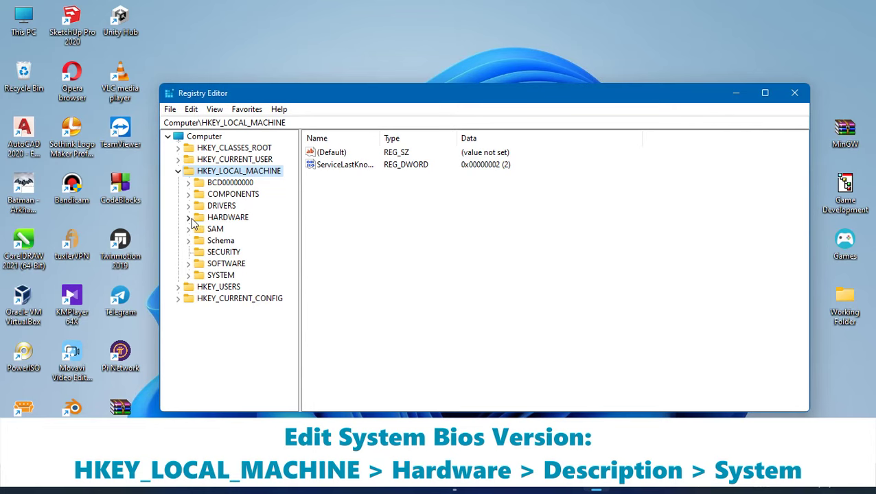
pyautogui.click(189, 217)
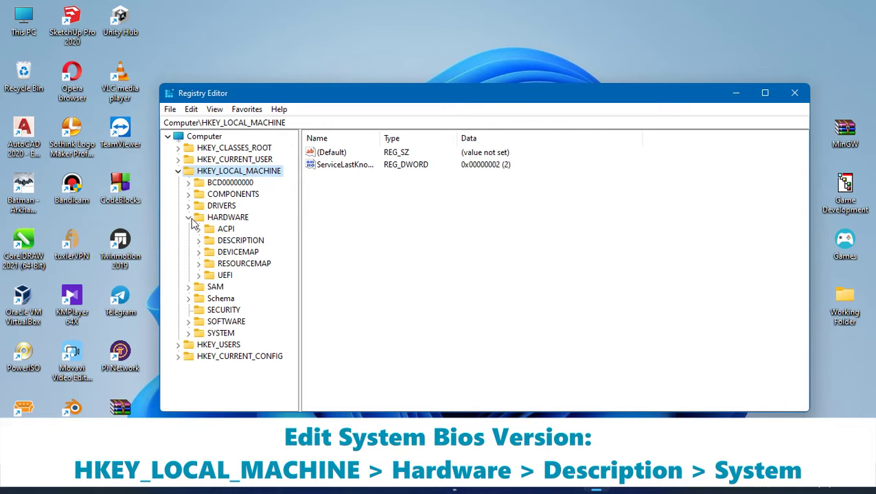
pyautogui.click(231, 241)
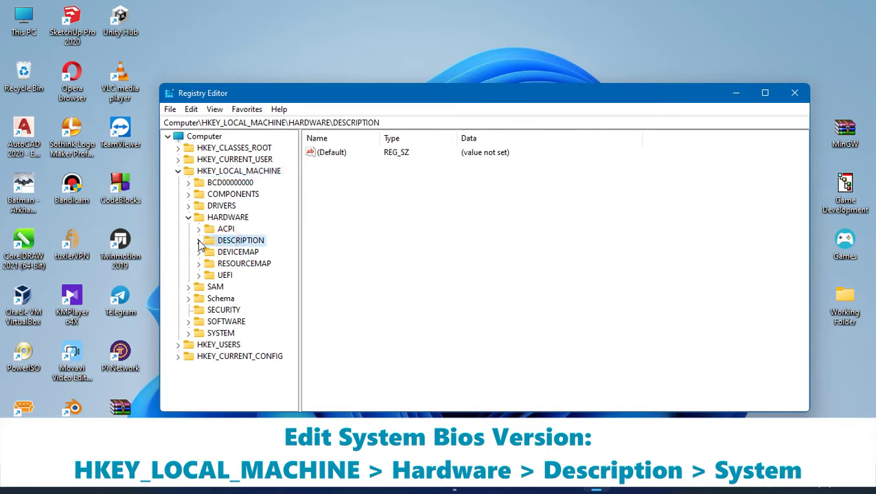
pyautogui.click(199, 241)
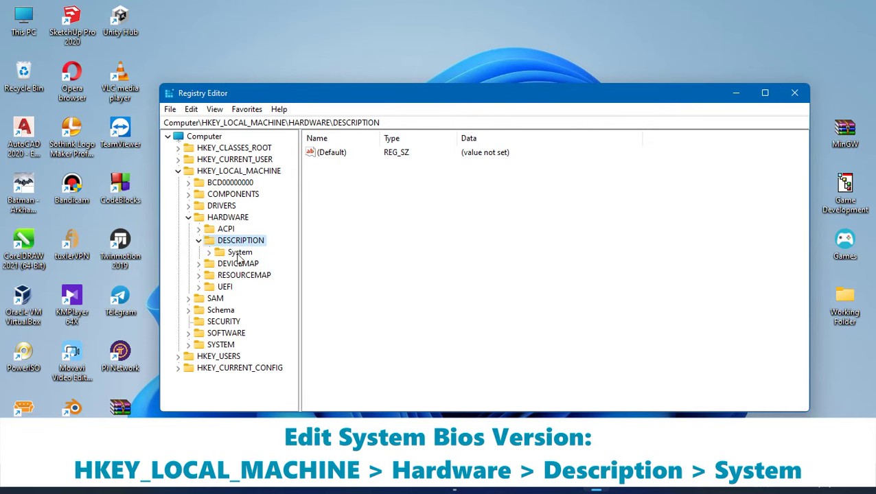
pyautogui.click(238, 253)
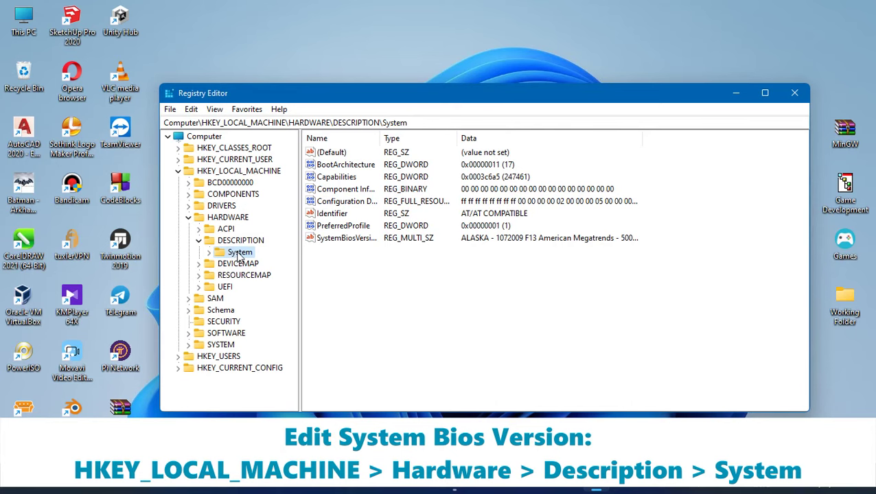
# Open the SystemBiosVersion value for editing and check its data for a VBOX entry.
pyautogui.click(348, 239)
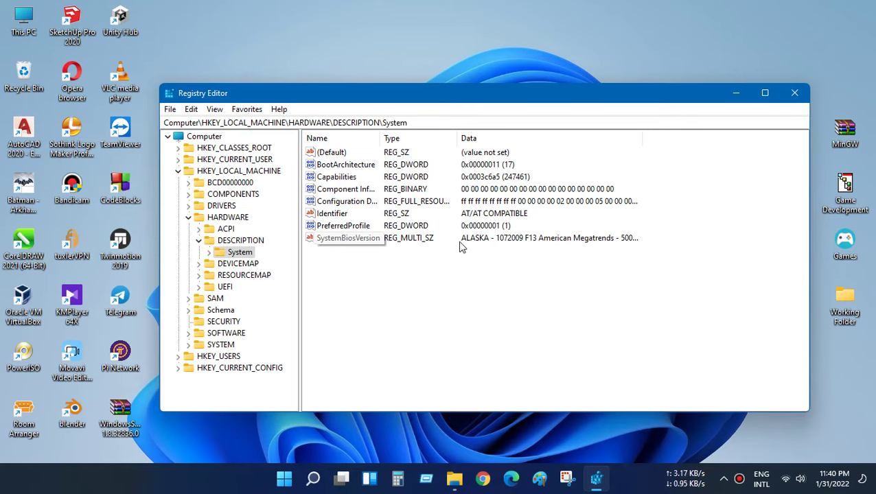
pyautogui.click(361, 238)
pyautogui.doubleClick(362, 238)
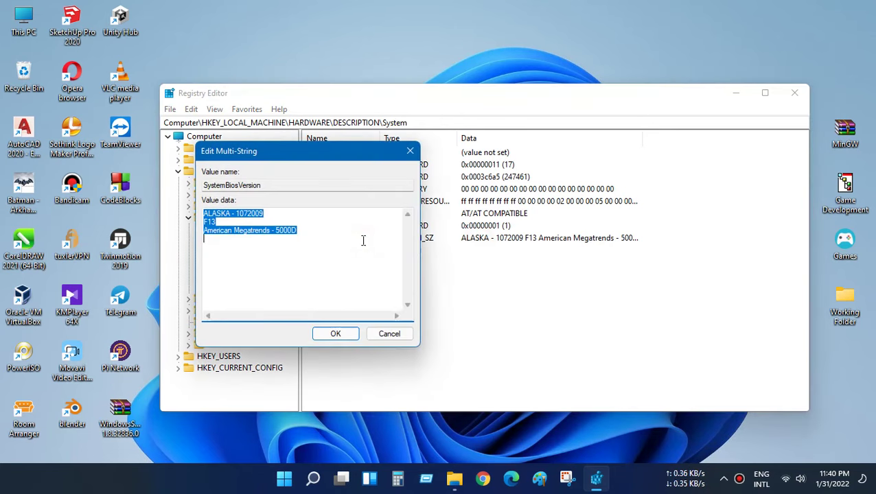
pyautogui.click(313, 236)
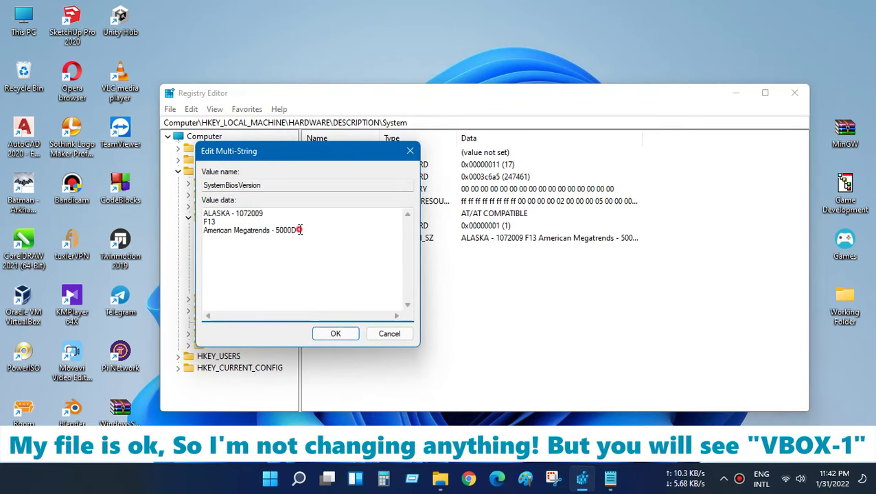
pyautogui.moveTo(300, 230); pyautogui.dragTo(192, 210)
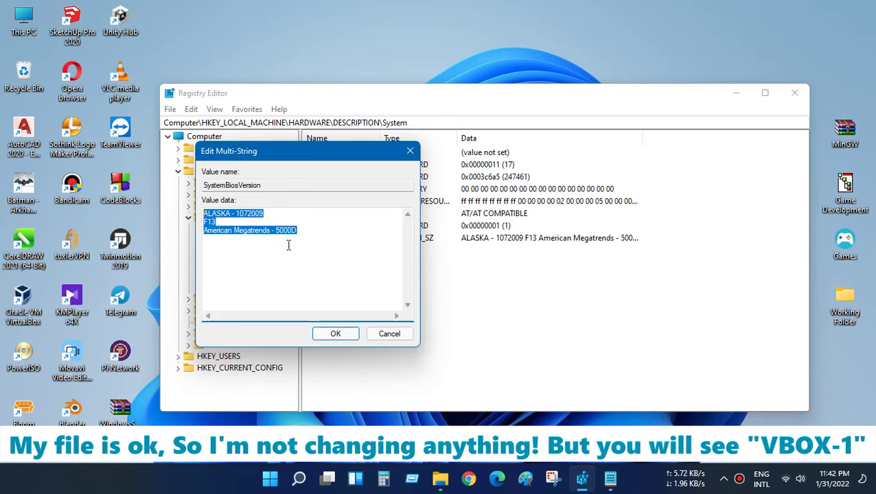
# Switch to Notepad and review the note about replacing VBOX - 1 with NOBOX - 1.
pyautogui.click(606, 479)
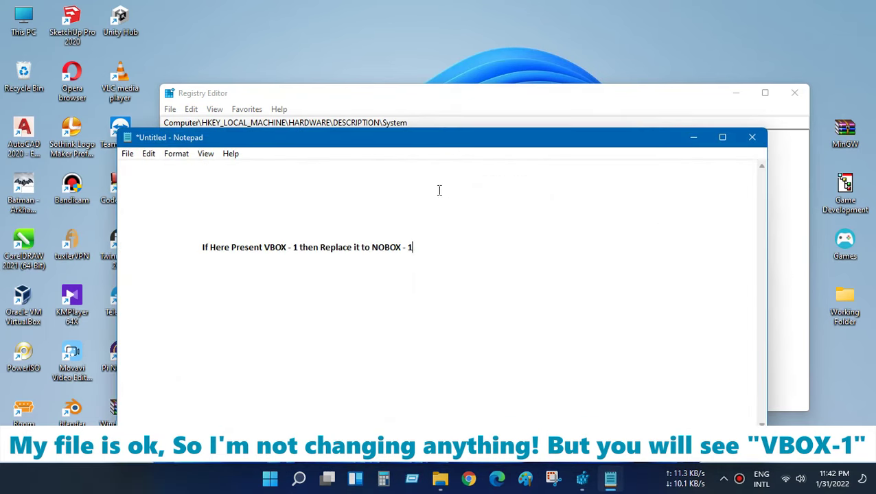
pyautogui.moveTo(364, 142); pyautogui.dragTo(510, 131)
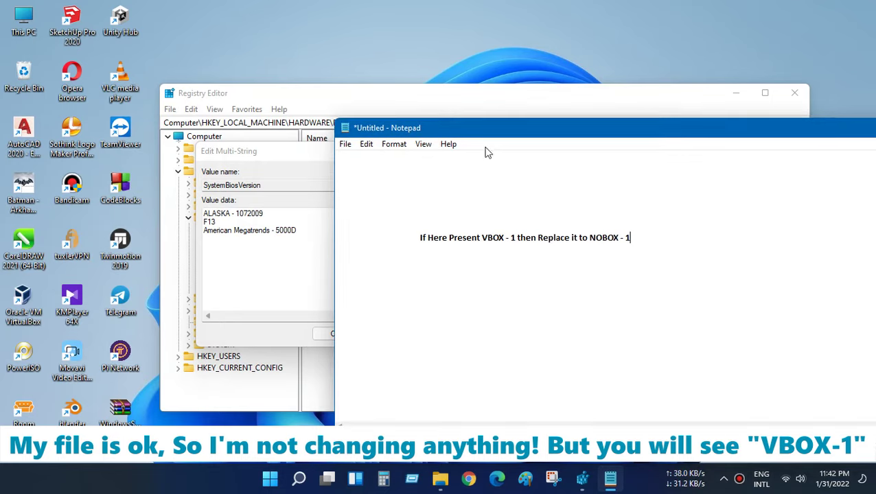
pyautogui.moveTo(417, 237); pyautogui.dragTo(518, 237)
pyautogui.click(486, 237)
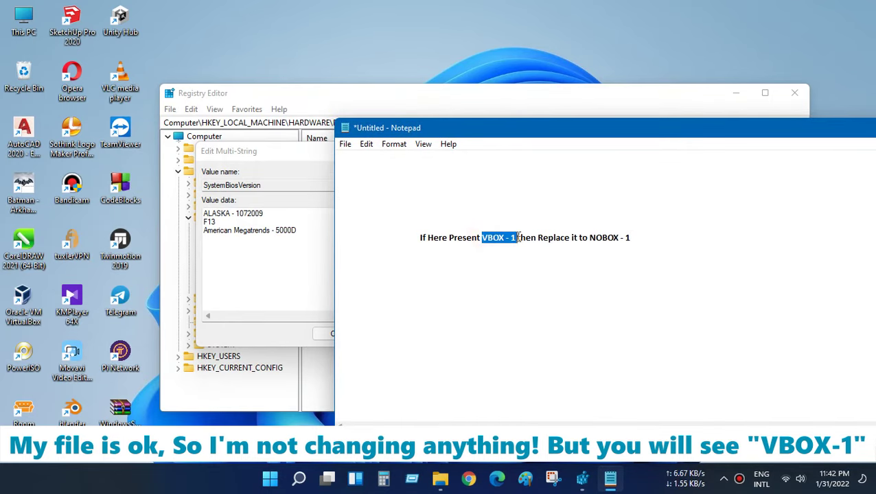
pyautogui.click(566, 238)
pyautogui.moveTo(589, 238); pyautogui.dragTo(623, 242)
# Try entering VBOX - 1 as the SystemBiosVersion data and changing it to NOBOX - 1, and cancel the edit.
pyautogui.click(308, 234)
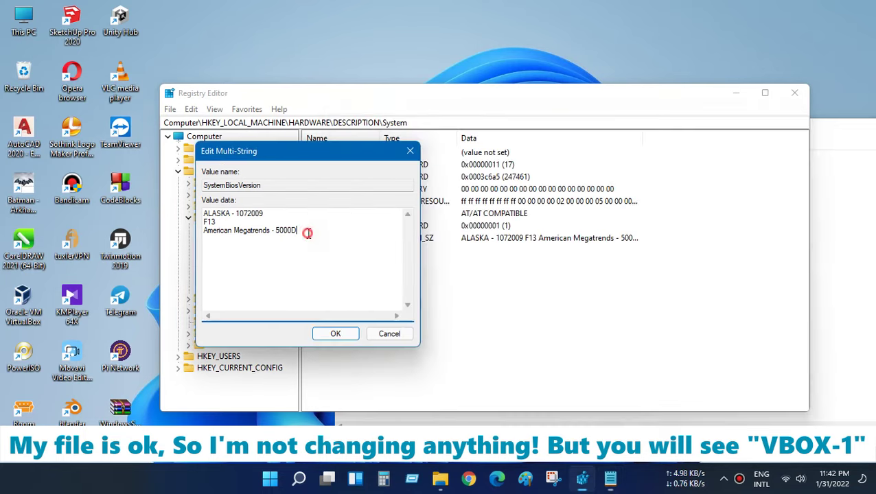
pyautogui.moveTo(308, 234); pyautogui.dragTo(194, 208)
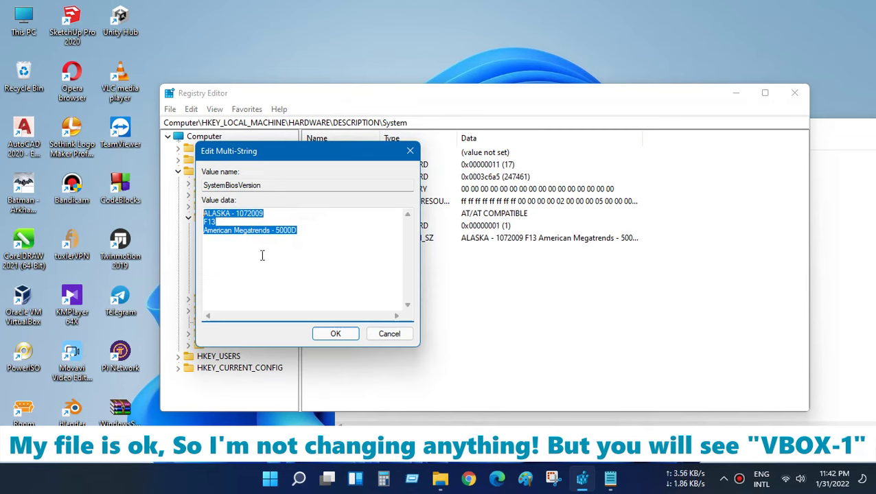
pyautogui.write('VBOX')
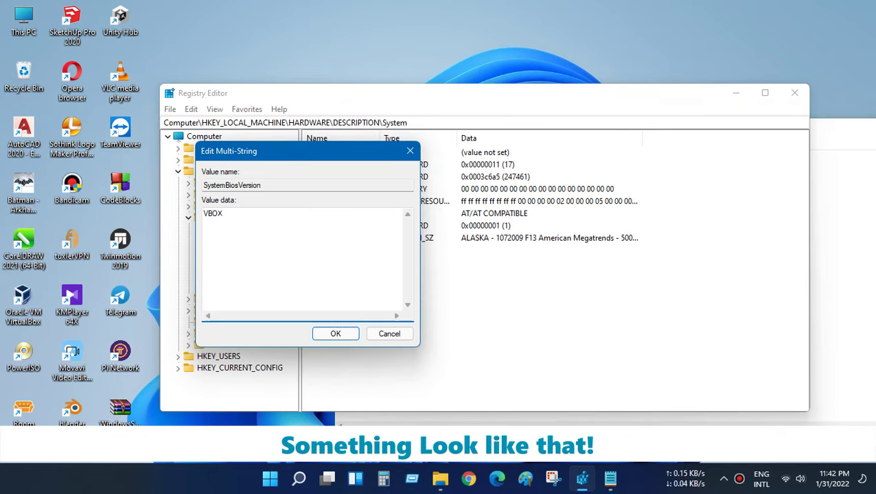
pyautogui.write(' - 1')
pyautogui.click(206, 215)
pyautogui.write('NO')
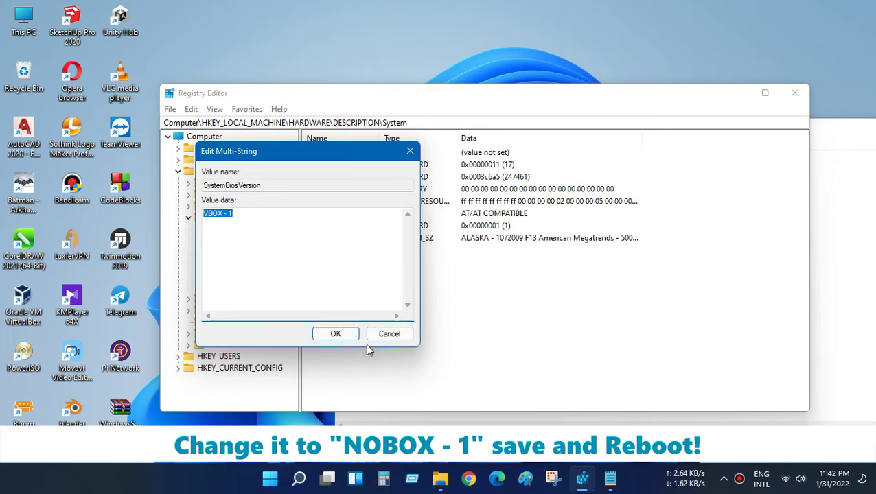
pyautogui.press('Delete')
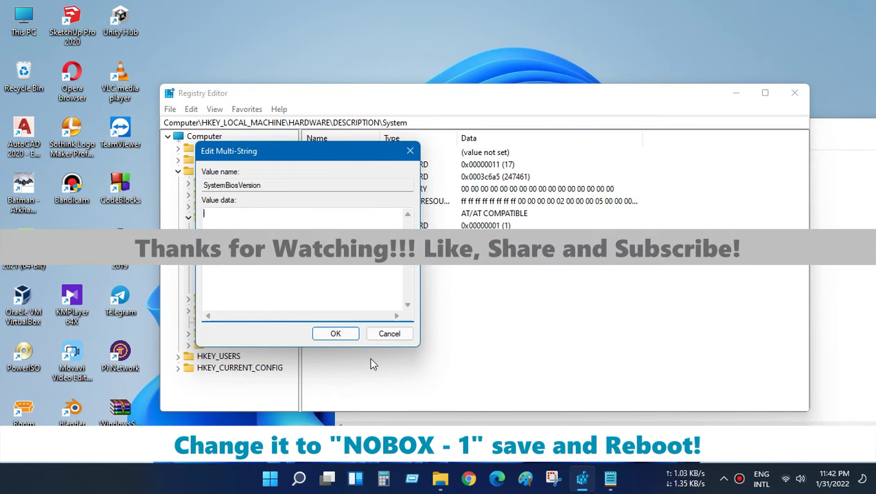
pyautogui.click(387, 335)
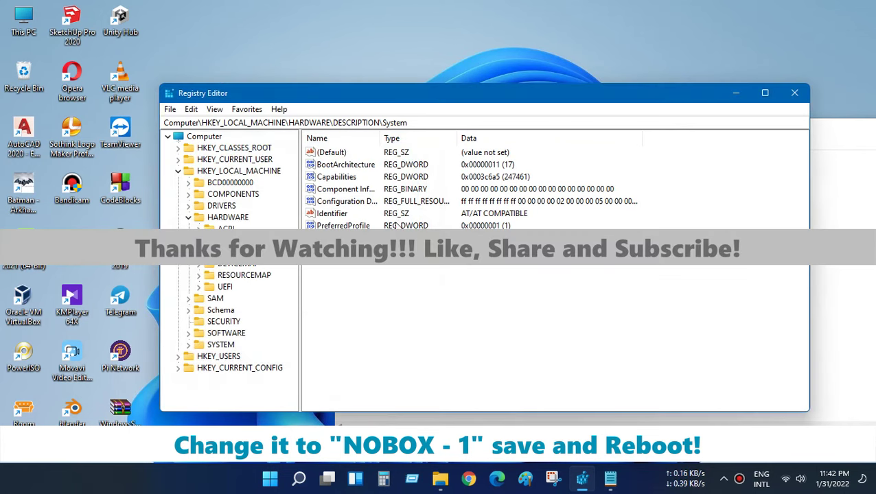